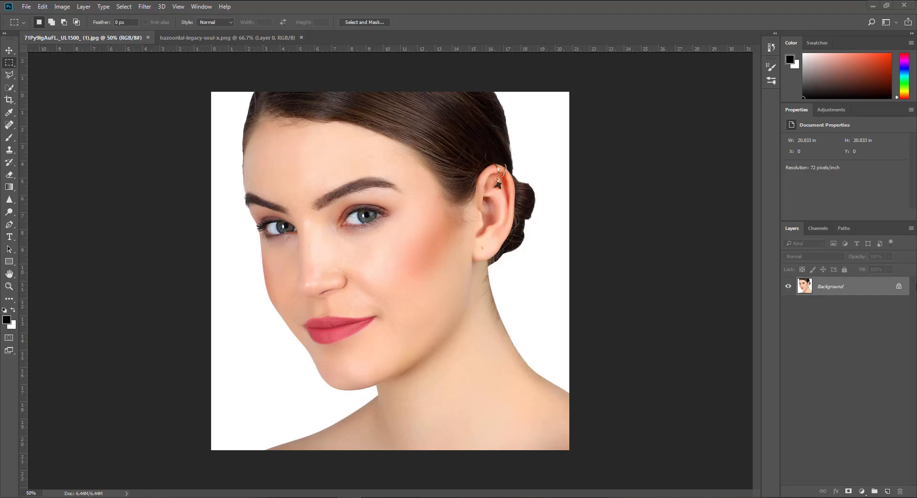
- Unlock and duplicate the portrait's Background layer, then switch to the earrings PNG document
left_click(898, 286)
left_click_drag(893, 286, 888, 491)
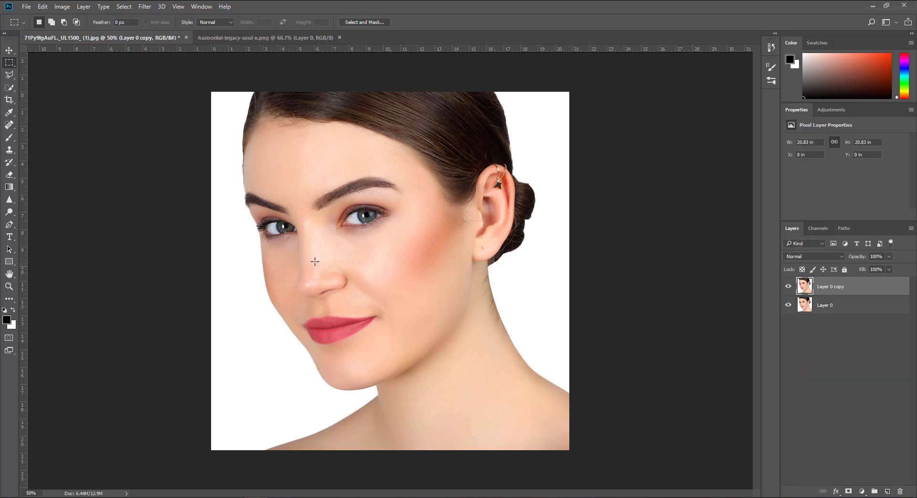
left_click(280, 39)
left_click(9, 50)
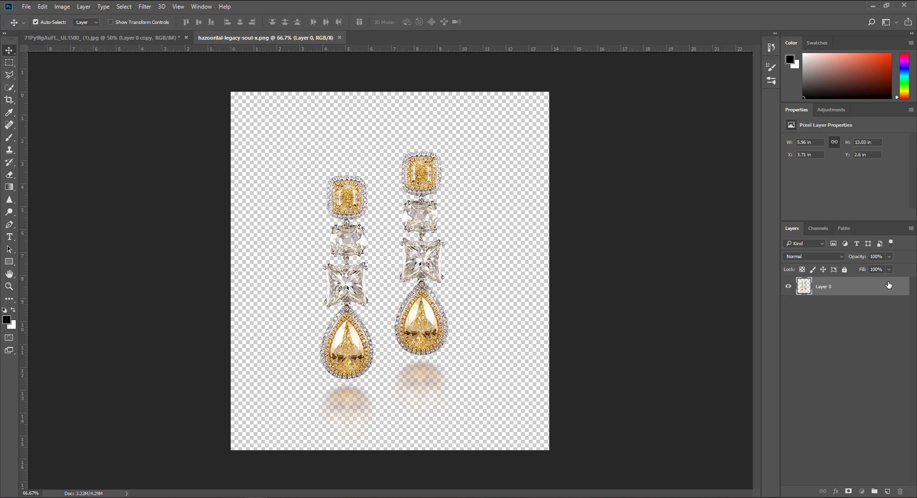
- Bring the earrings into the portrait as a duplicated layer, scaled to 55% and hung below the ear
left_click_drag(888, 285, 359, 303)
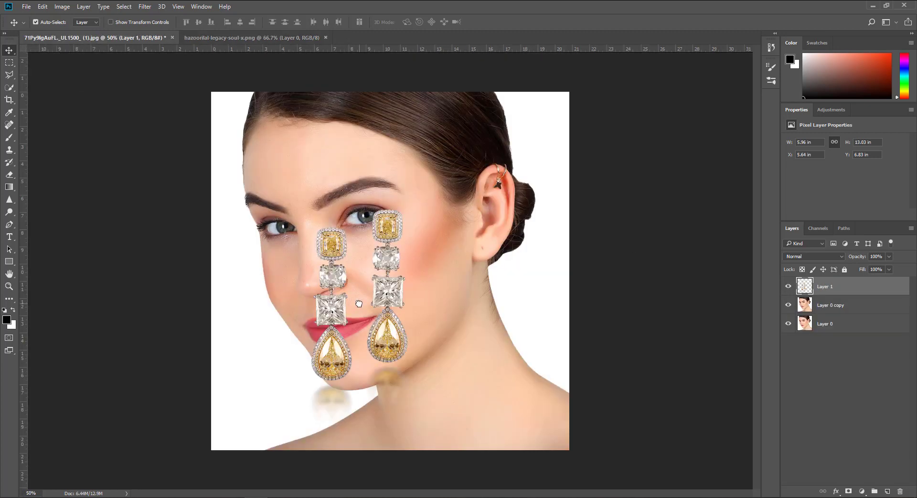
left_click_drag(881, 286, 887, 490)
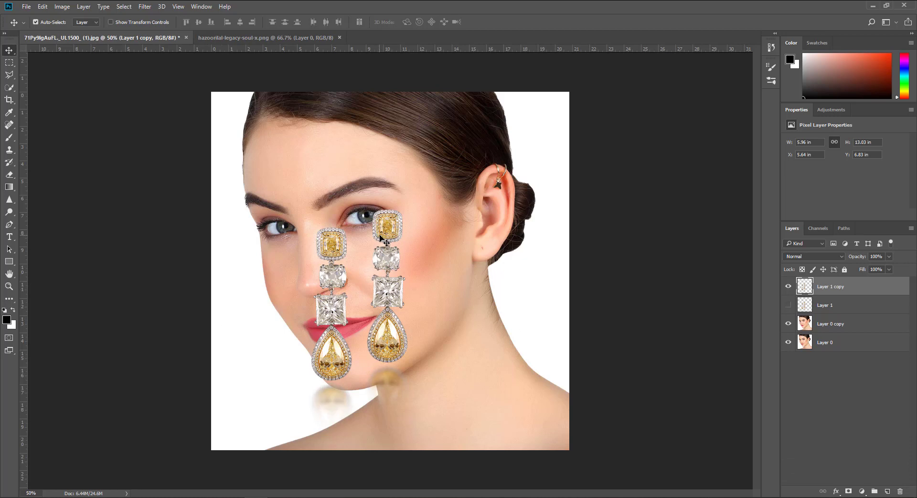
left_click_drag(382, 238, 479, 268)
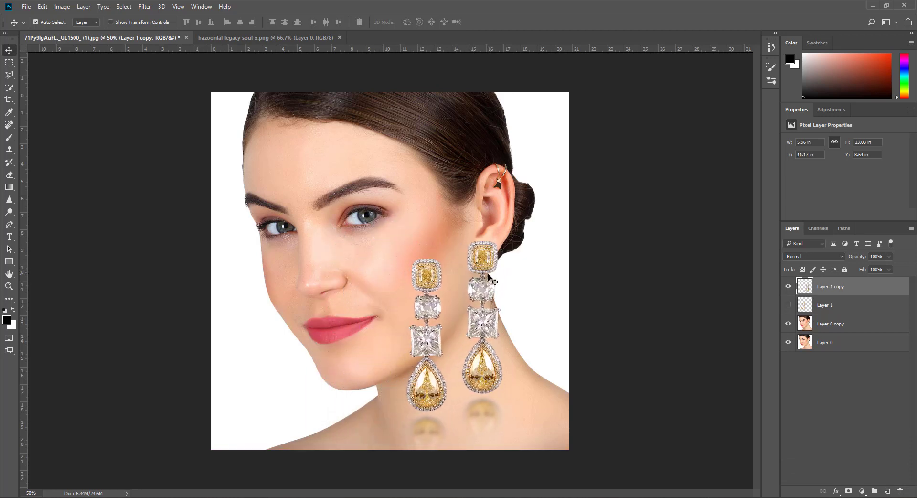
key("ctrl+t")
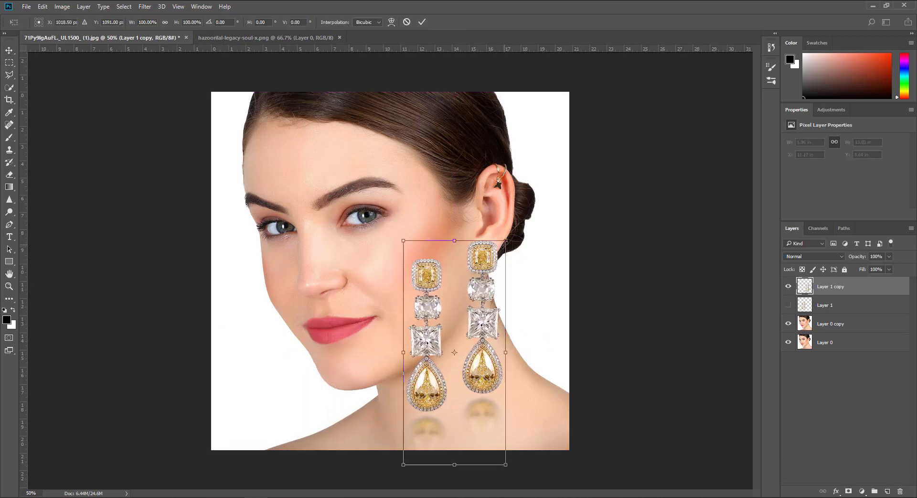
left_click_drag(506, 240, 483, 290)
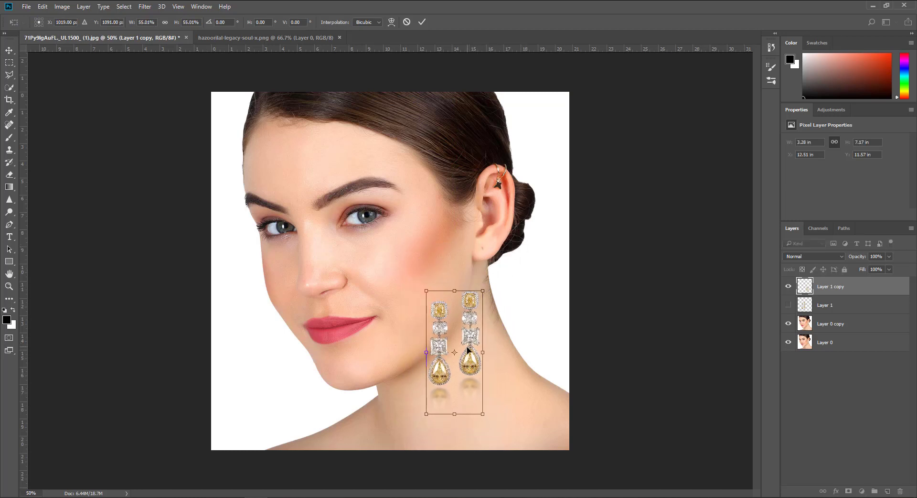
key("Return")
left_click_drag(468, 352, 481, 317)
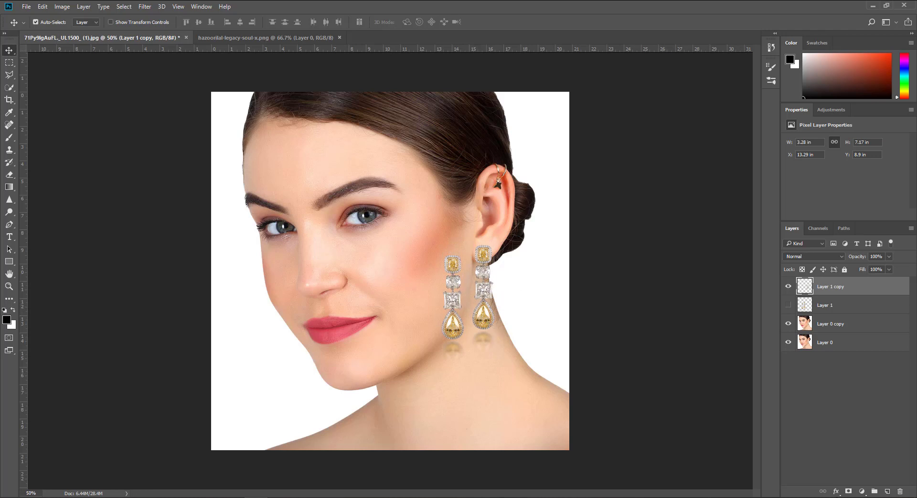
- Add a layer mask to Layer 1 copy and erase the left earring's stones and crystal
left_click(848, 491)
left_click(10, 176)
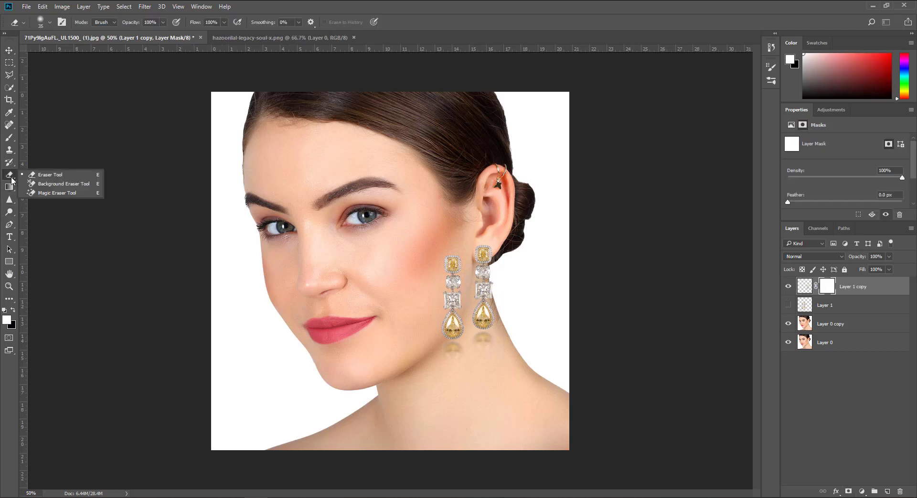
left_click(43, 175)
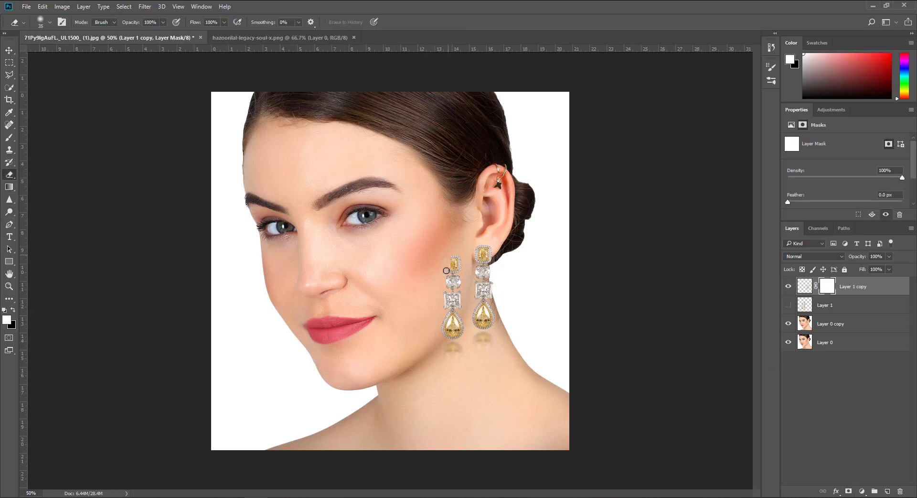
left_click_drag(447, 264, 460, 346)
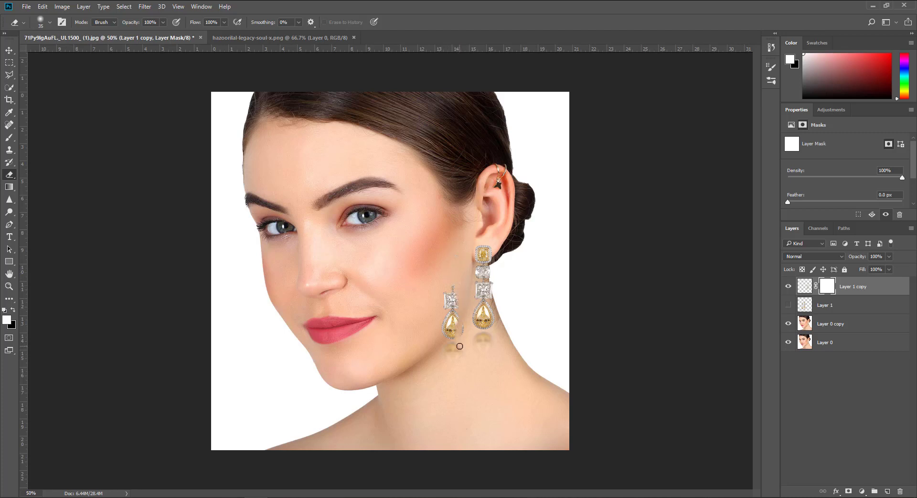
left_click_drag(446, 272, 444, 344)
- Erase the leftover reflections around the earring with a 70 px brush, inspecting up close
key("bracketright")
key("bracketright")
key("bracketright")
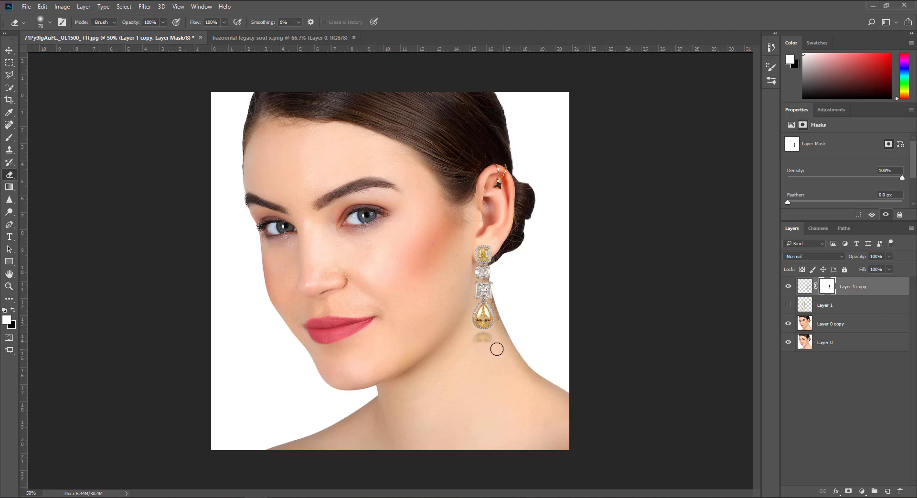
left_click_drag(497, 348, 478, 342)
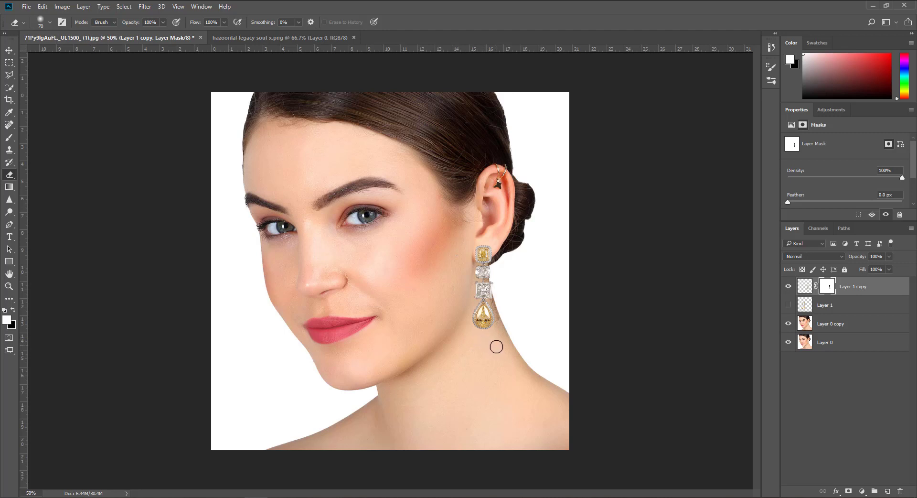
left_click_drag(444, 307, 451, 278)
key("ctrl+plus")
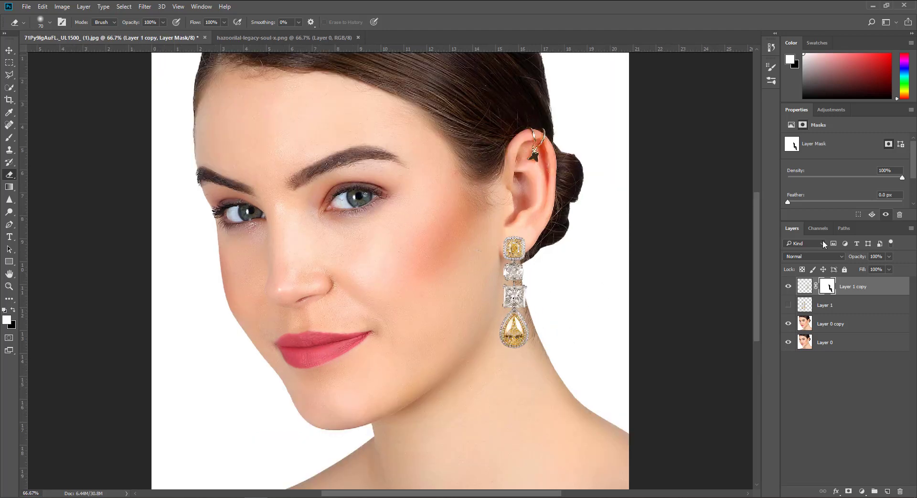
left_click(9, 51)
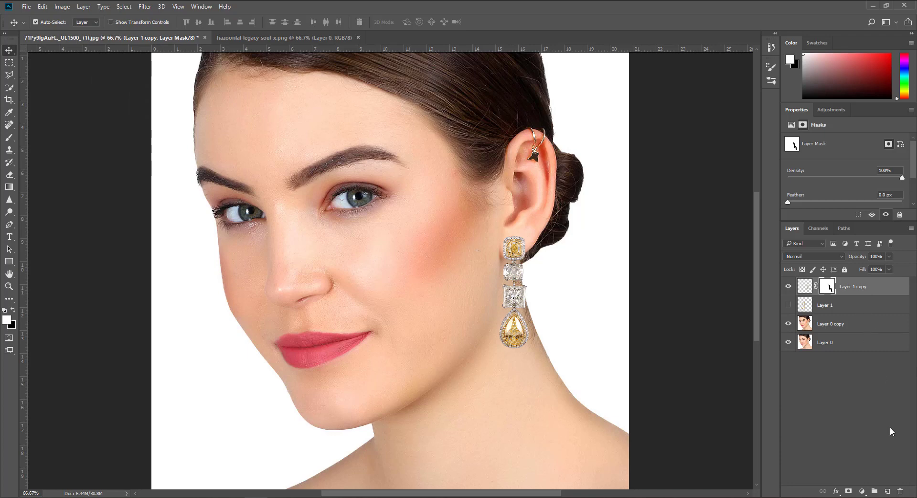
key("ctrl+minus")
- Turn on a Drop Shadow for the earring layer and set its angle to 13°
double_click(881, 292)
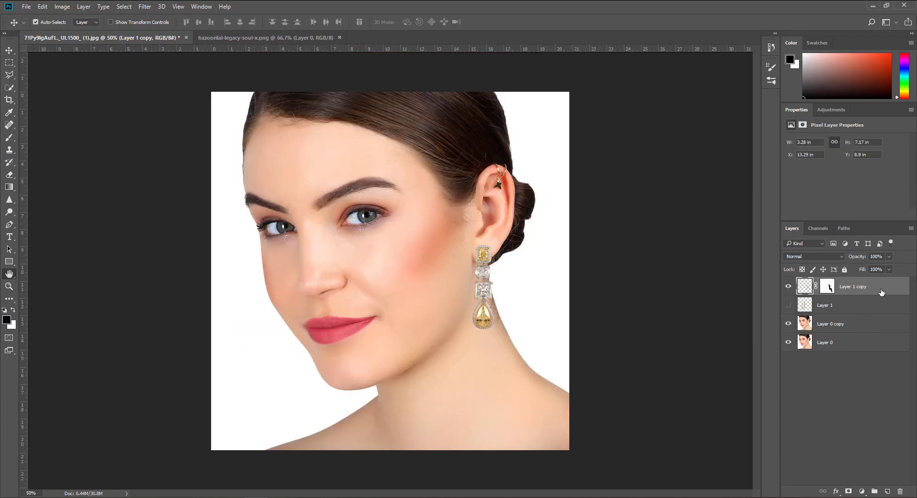
left_click(532, 320)
left_click(583, 320)
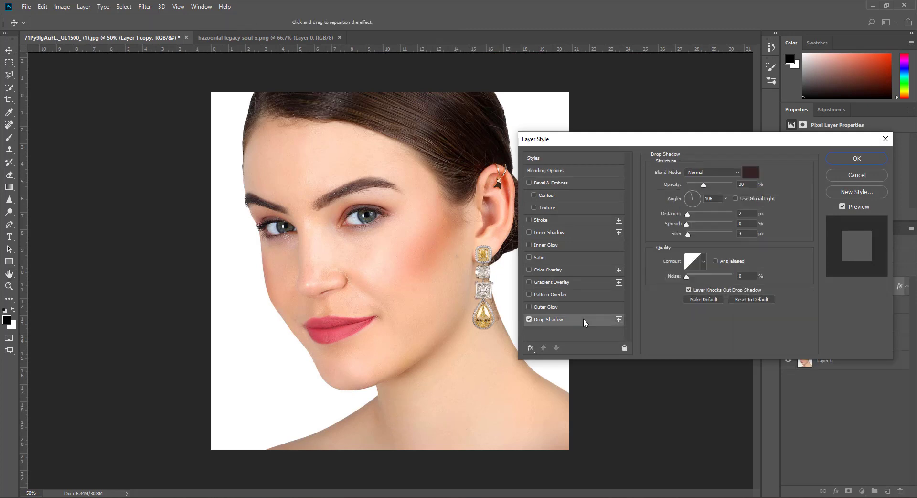
left_click_drag(691, 192, 697, 195)
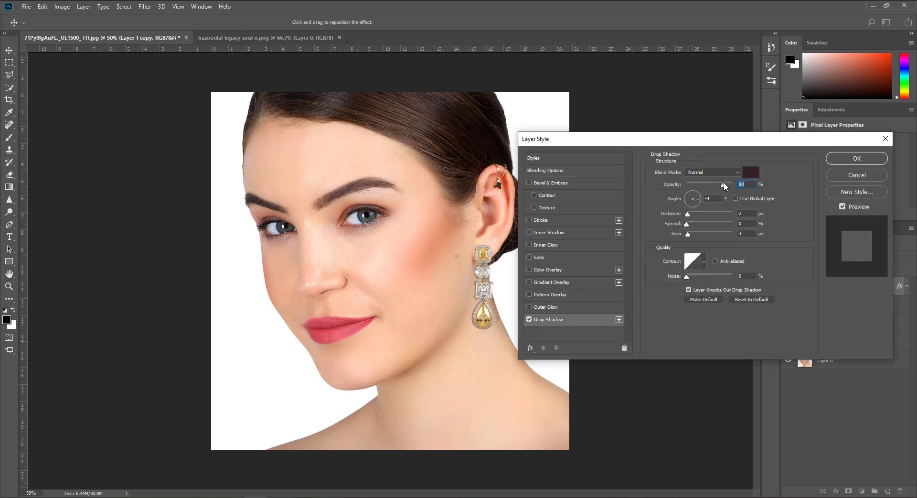
left_click_drag(703, 184, 710, 184)
left_click(694, 194)
left_click(696, 203)
left_click(686, 199)
left_click(697, 198)
- Set the shadow distance to 8 px, size to 3 px and opacity to 49%, then accept
key("Up")
key("Up")
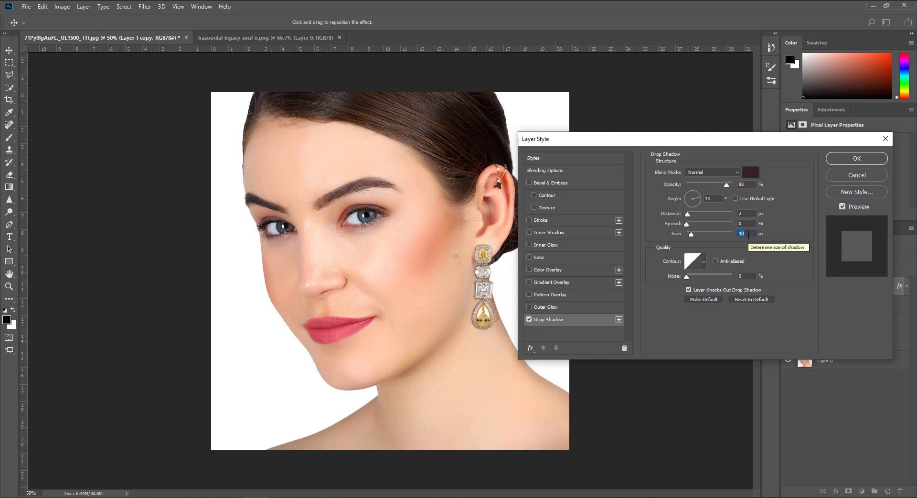
left_click(746, 213)
key("Up")
key("Up")
key("Up")
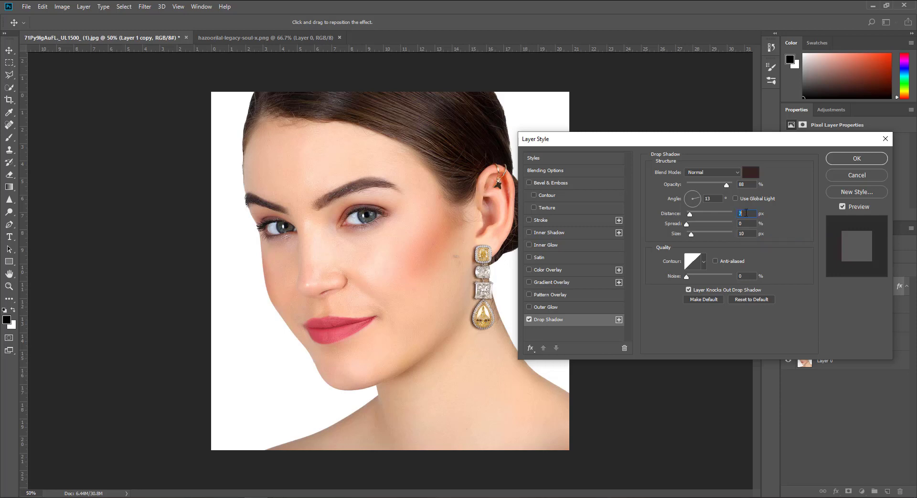
key("Up")
key("Up")
key("Up")
key("Up")
key("Up")
key("Down")
key("Down")
left_click(744, 233)
key("Down")
key("Down")
key("Down")
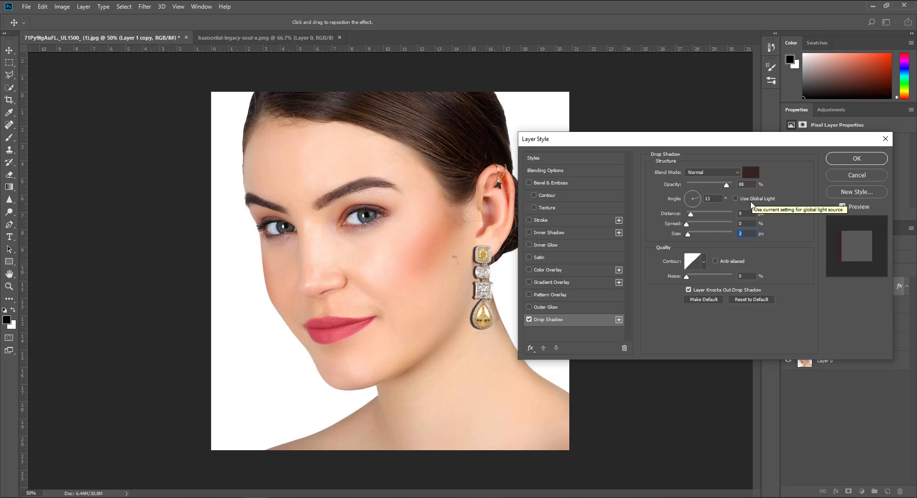
left_click(744, 213)
key("Down")
left_click(747, 185)
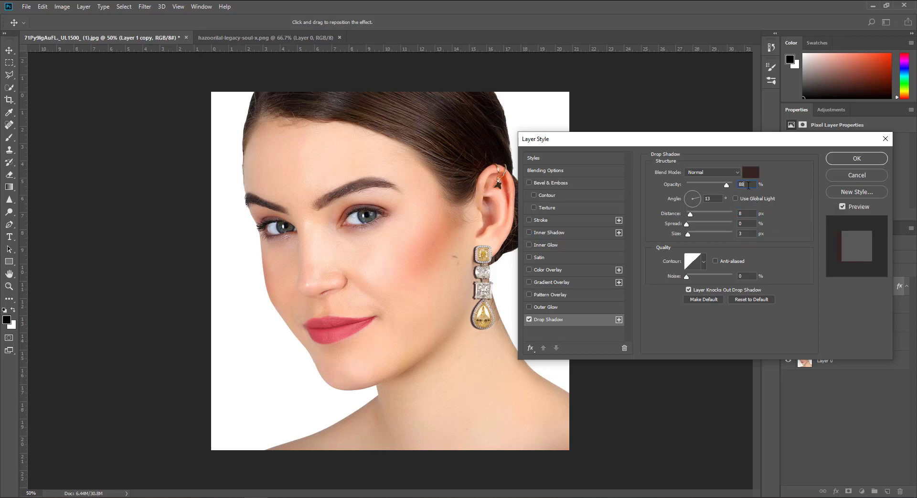
key("Down")
key("Down")
key("Down")
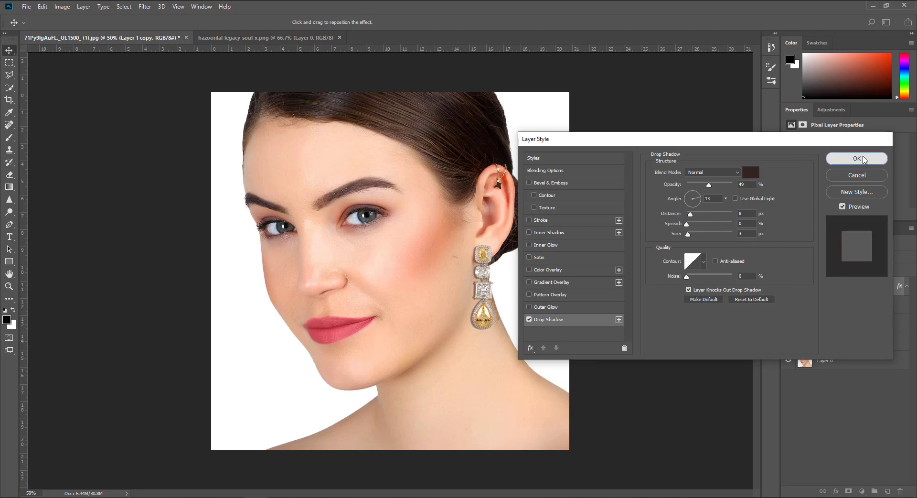
left_click(857, 158)
- Touch up the earring layer's mask at the earlobe with the Eraser, then select Layer 0 copy
left_click(827, 286)
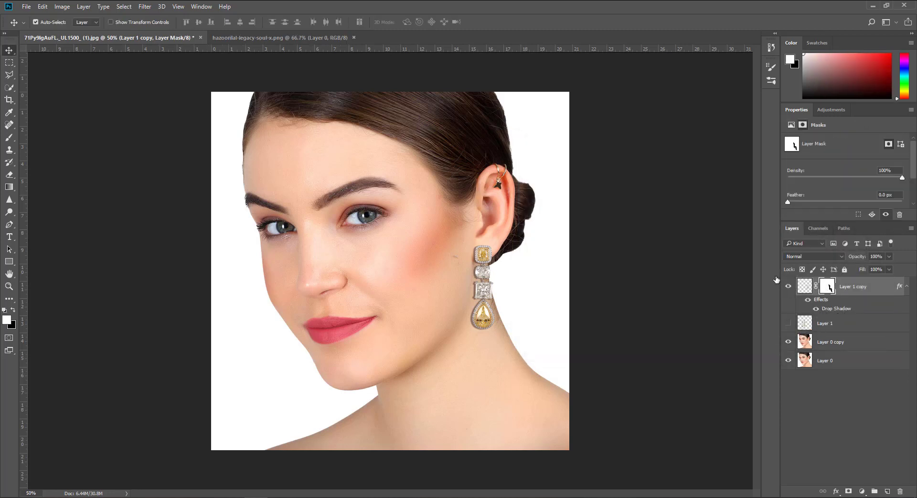
left_click(8, 177)
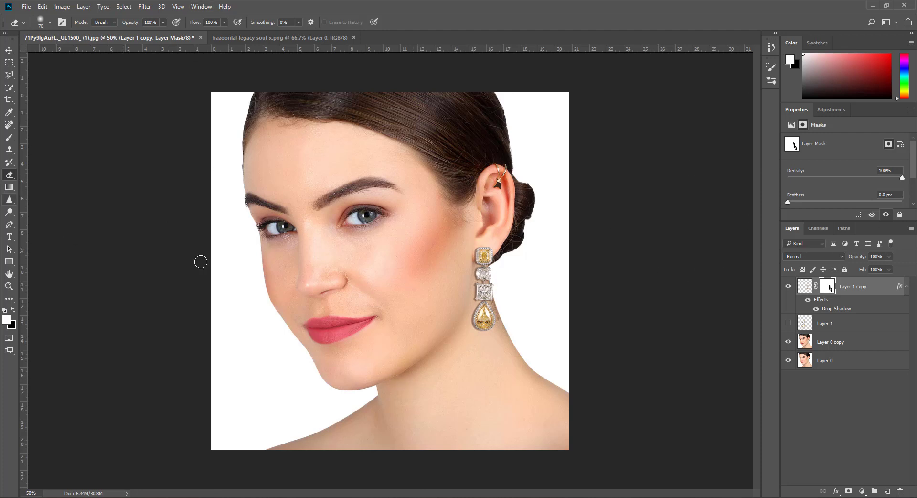
left_click(852, 343)
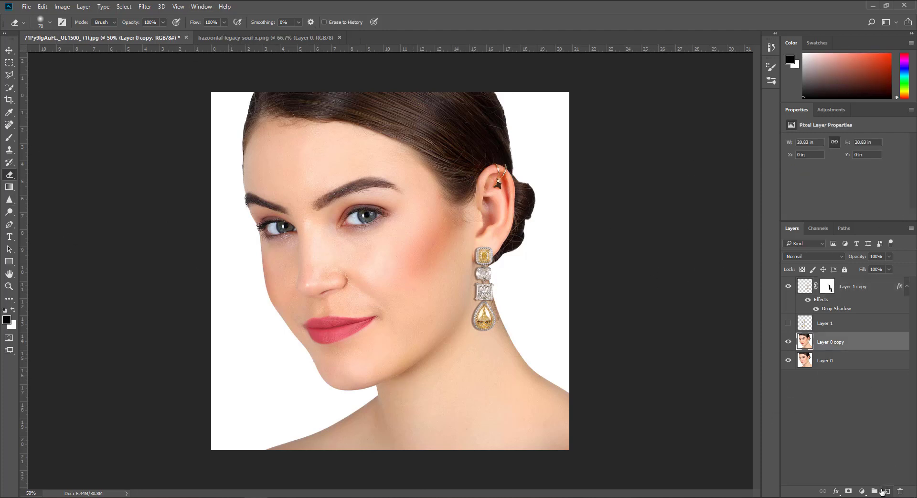
- Add a new layer above the portrait copy and fill it with black
left_click(887, 491)
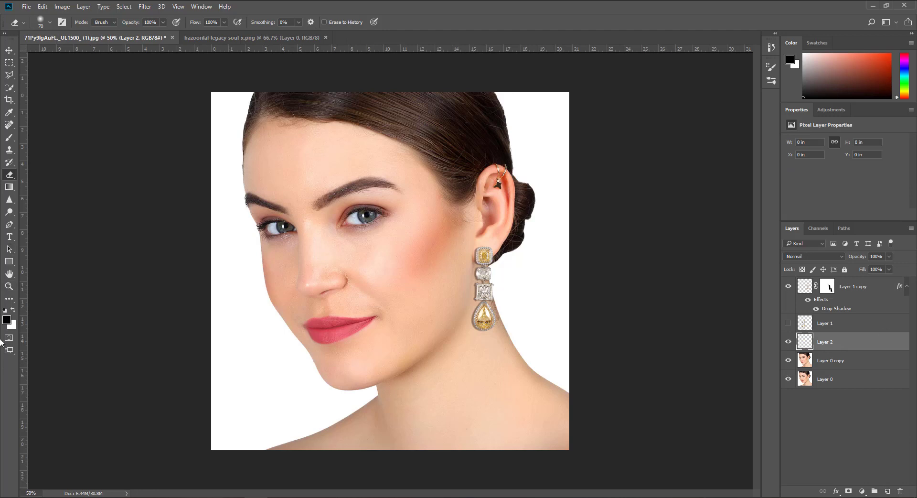
left_click(6, 319)
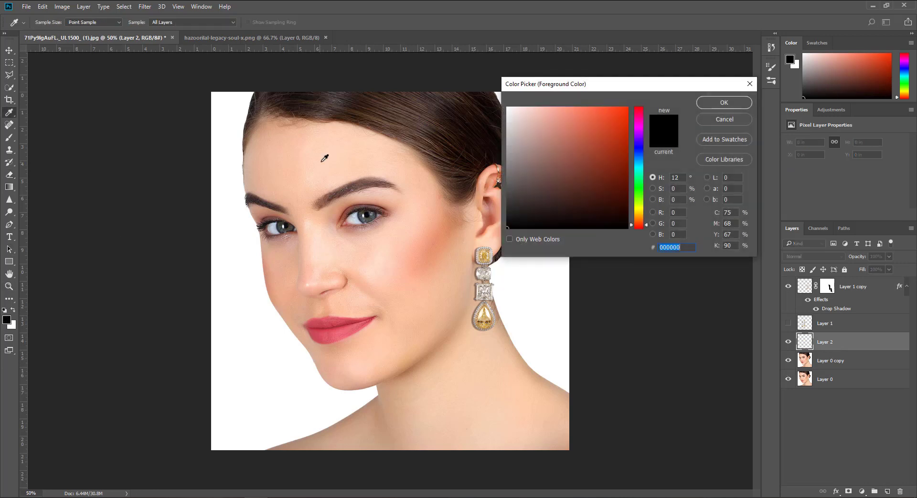
left_click(715, 106)
key("alt+BackSpace")
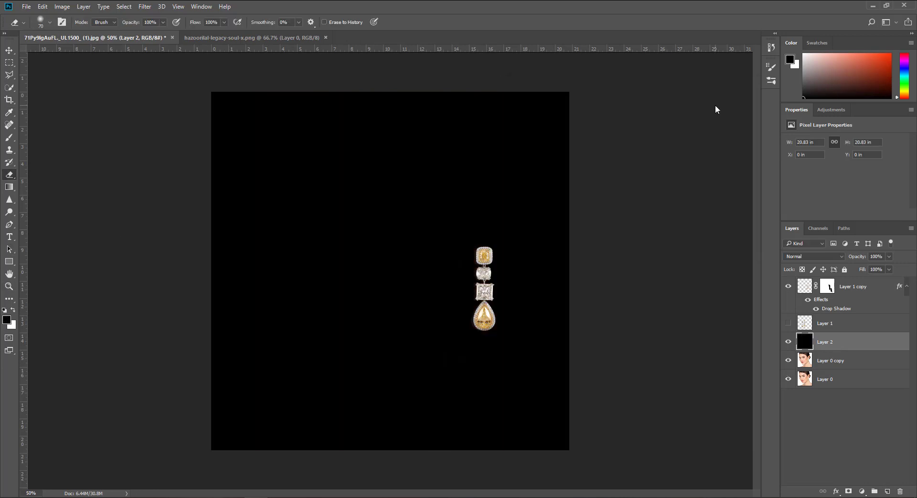
- Lower the black layer's opacity to 10%
left_click(889, 257)
left_click_drag(846, 267, 855, 268)
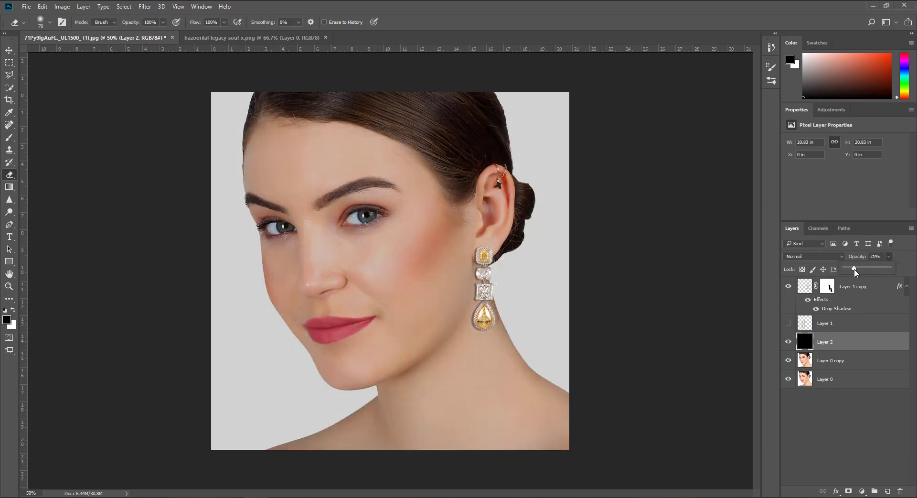
left_click(881, 258)
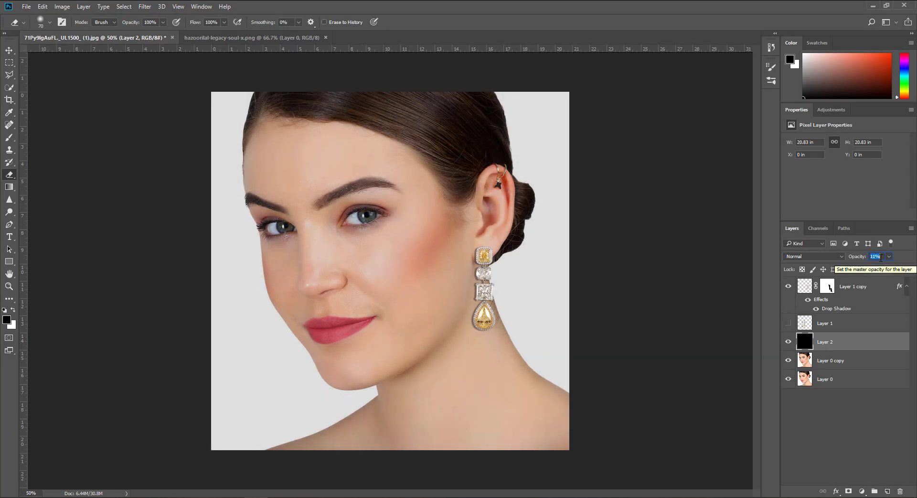
key("Down")
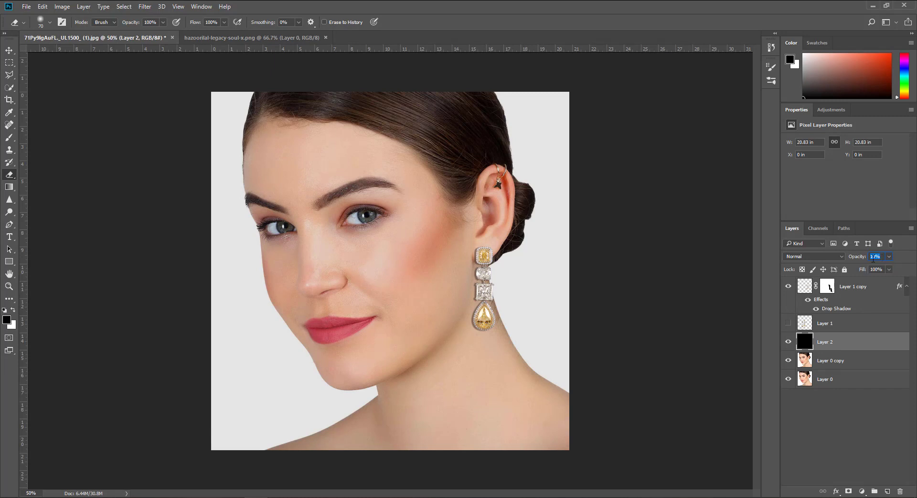
key("v")
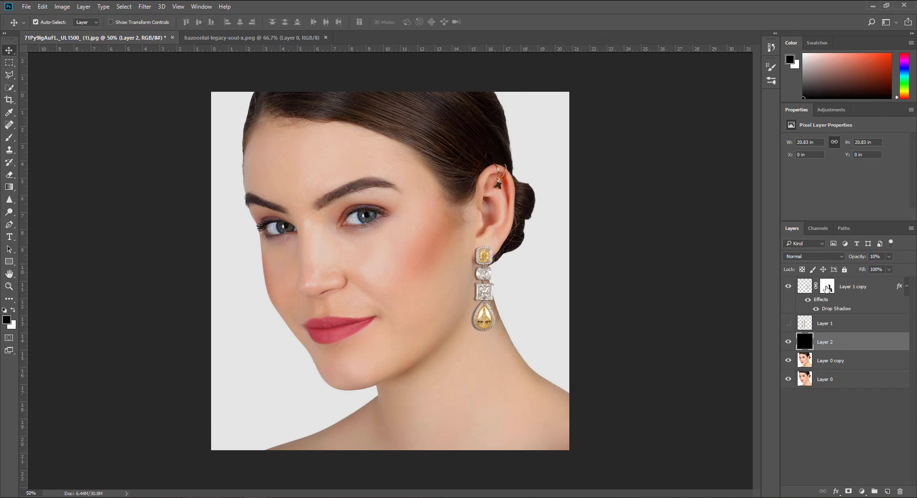
left_click(828, 287)
- Apply a Curves adjustment to the earring layer with one highlight and one shadow point
left_click(44, 7)
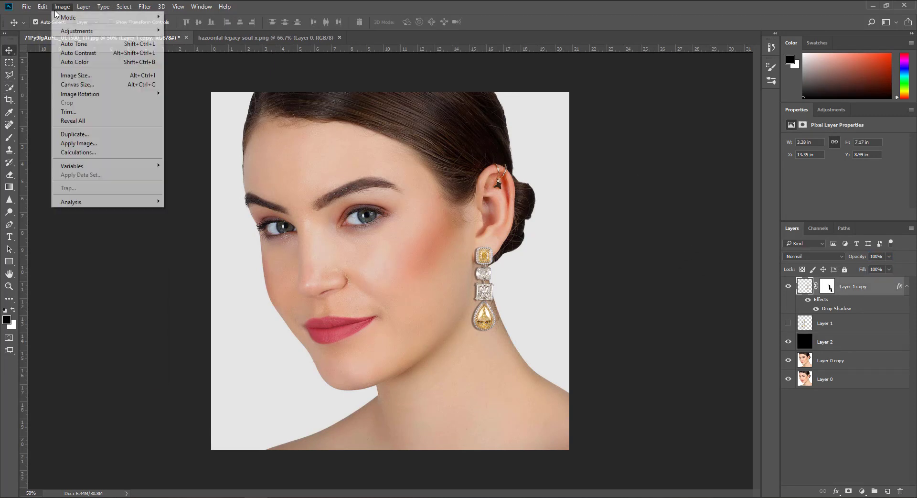
mouse_move(76, 31)
left_click(179, 45)
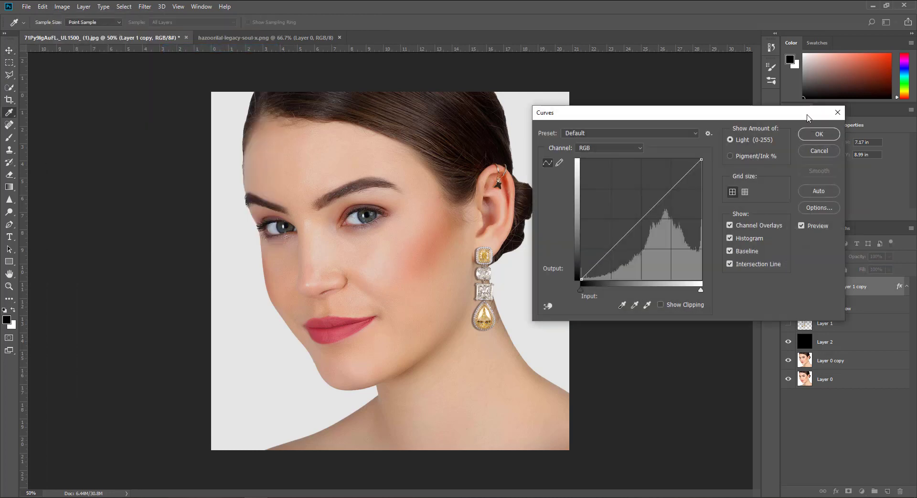
left_click(666, 191)
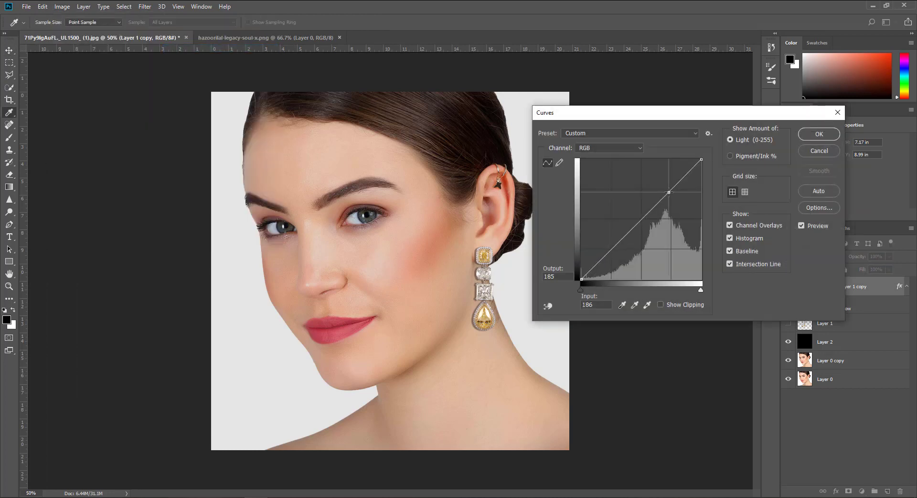
left_click_drag(597, 267, 599, 263)
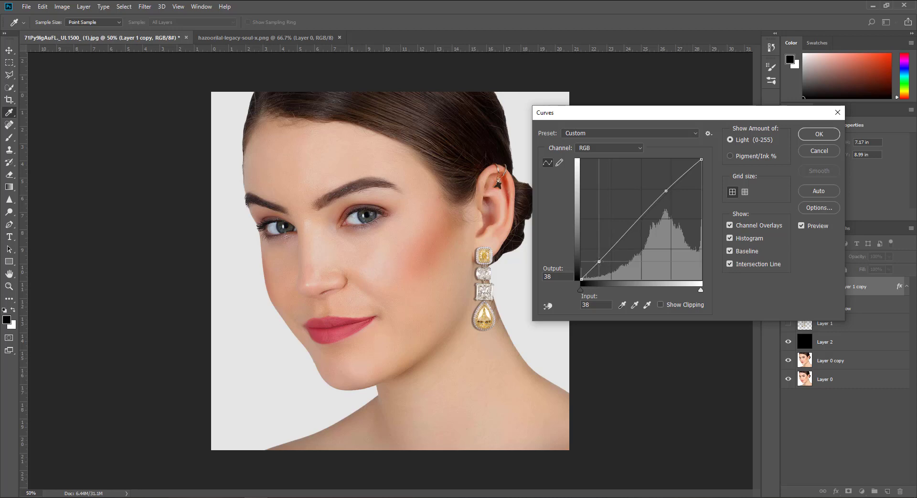
left_click(819, 137)
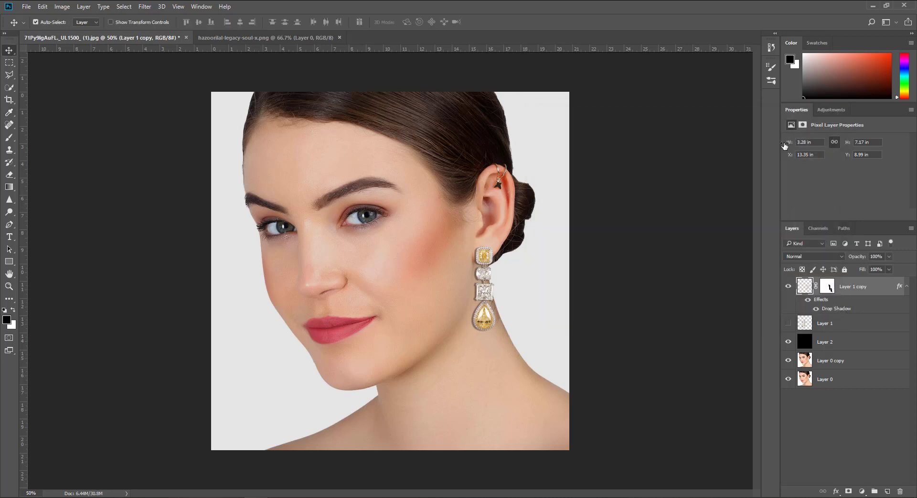
- Group the edited layers into Group 1, toggling its visibility repeatedly and leaving it shown
left_click(854, 360, "shift")
left_click(875, 491)
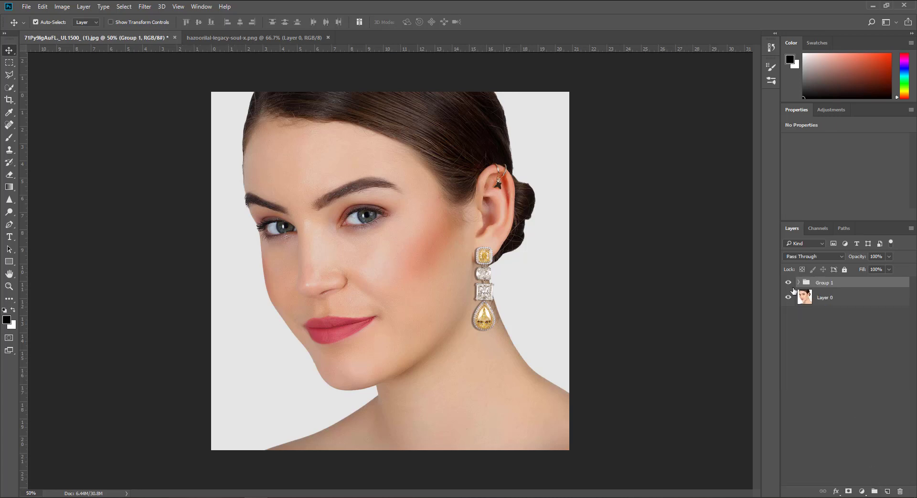
left_click(789, 283)
left_click(789, 282)
left_click(788, 283)
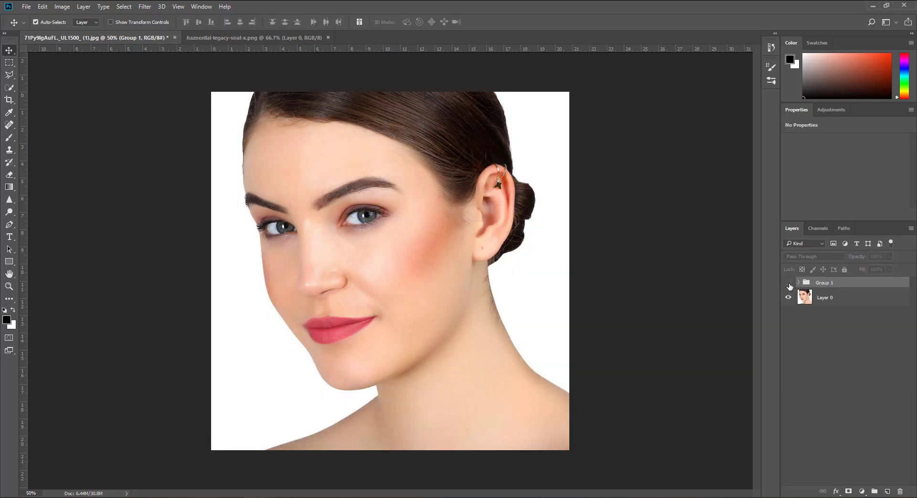
left_click(788, 282)
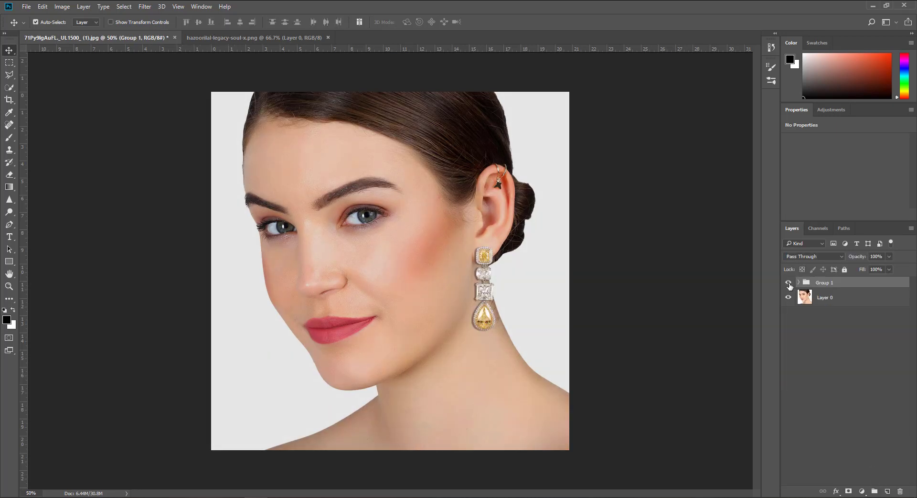
left_click(788, 282)
left_click(788, 282)
left_click(788, 283)
left_click(788, 283)
left_click(788, 283)
left_click(788, 283)
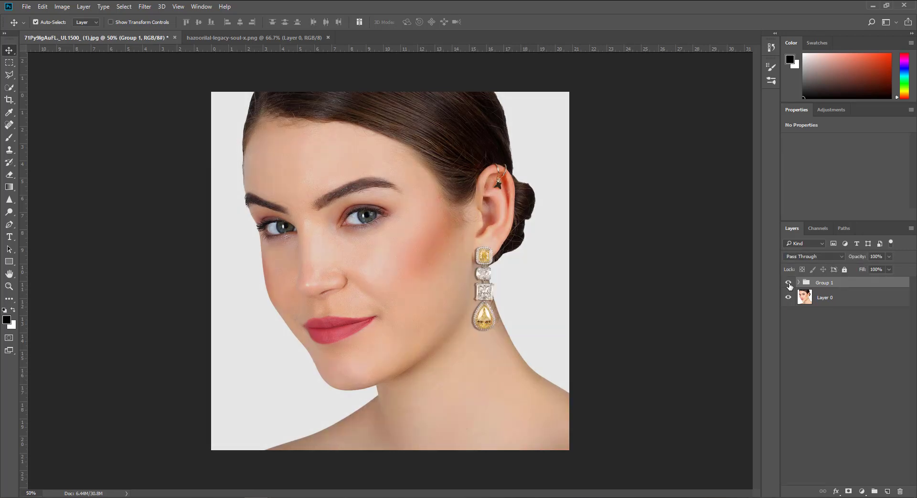
left_click(788, 283)
left_click(789, 283)
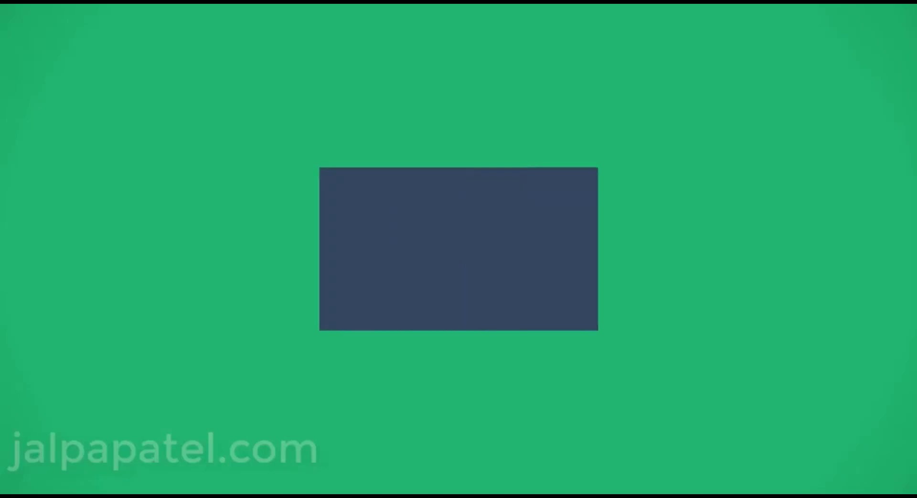